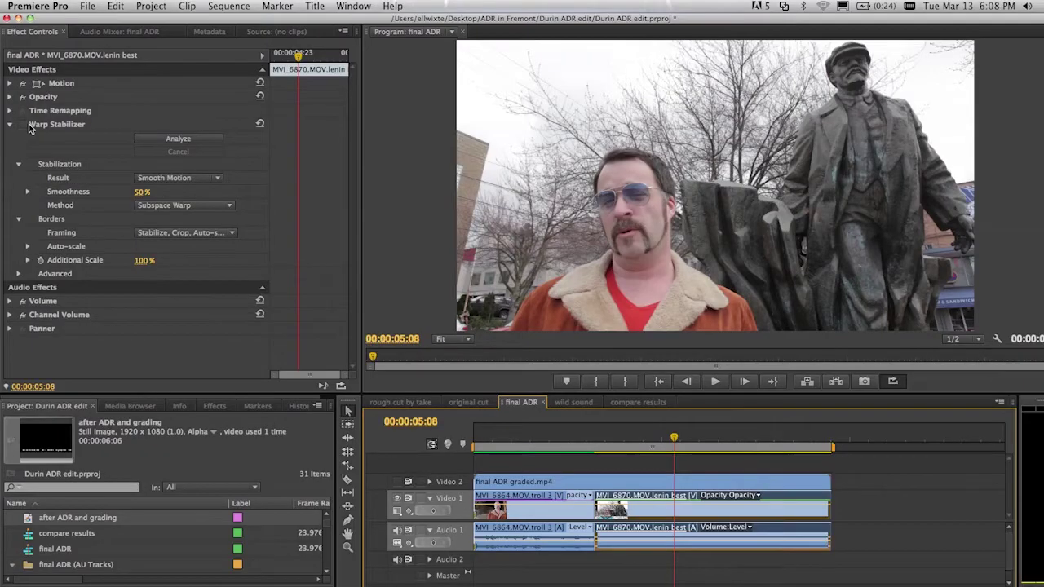
- Enable Warp Stabilizer on the lenin best clip, play it back, and compare with Video 2 hidden and shown
left_click(22, 125)
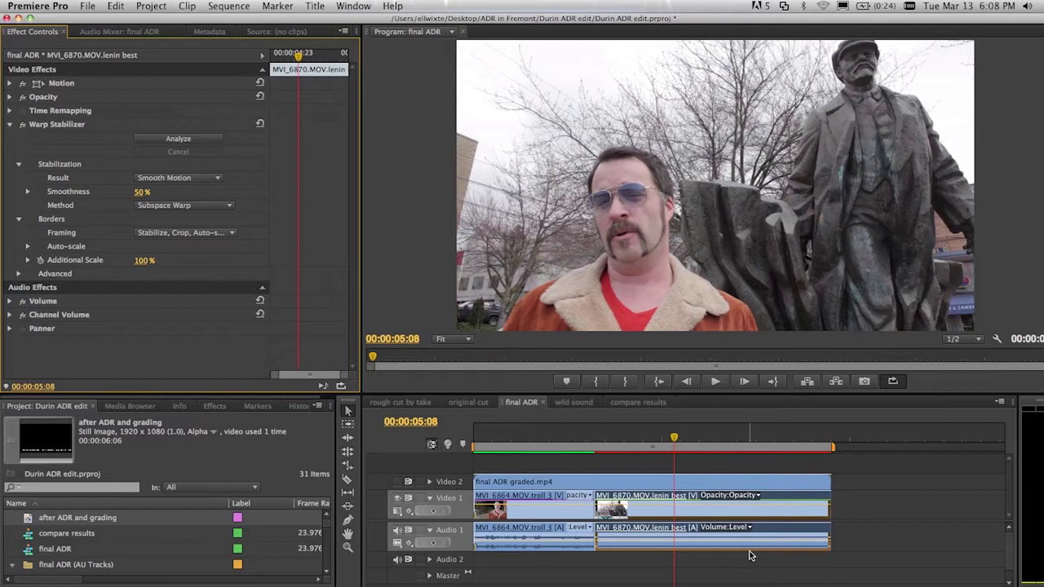
key("space")
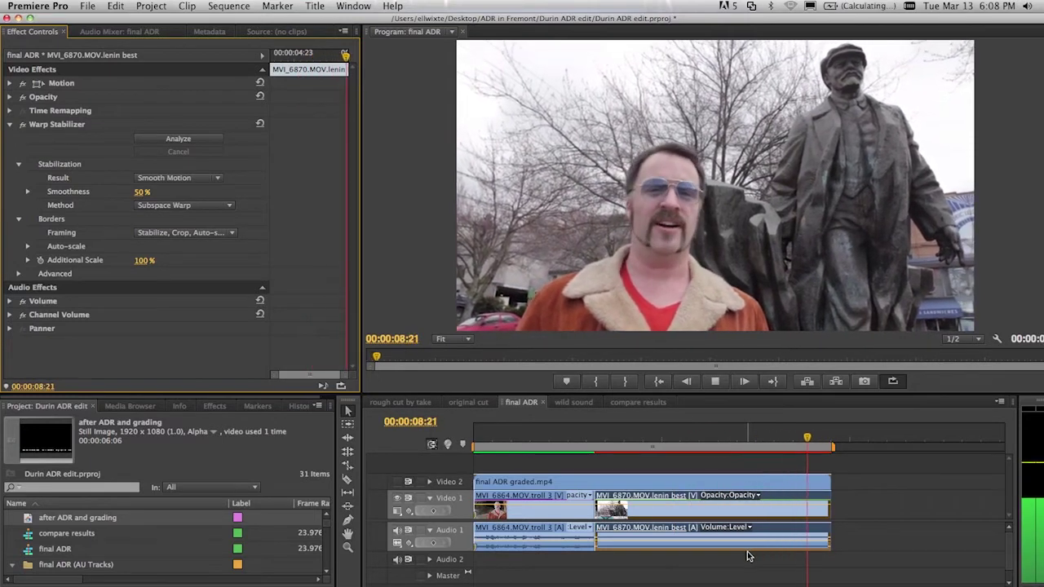
key("space")
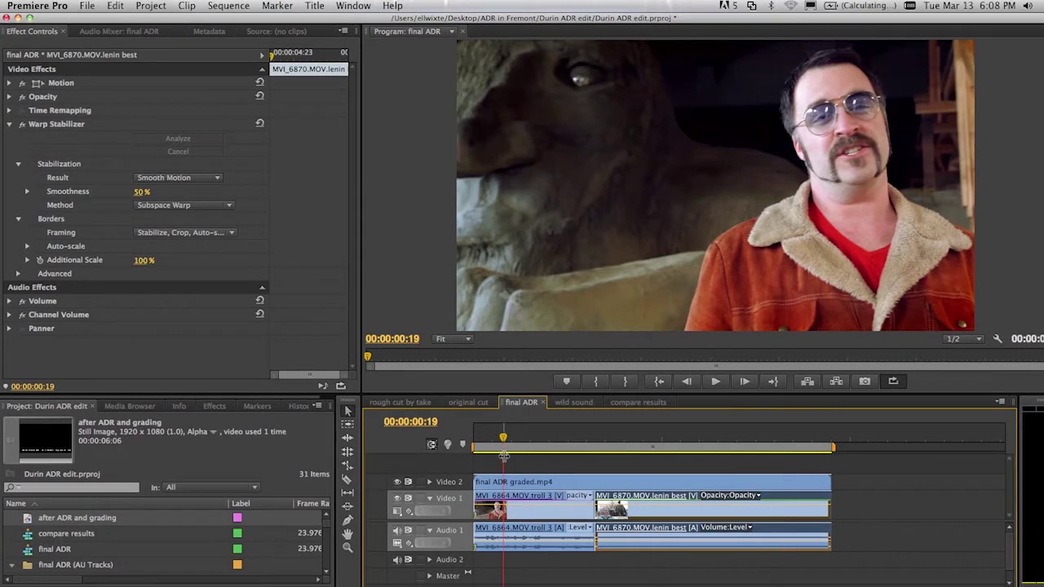
left_click(399, 484)
left_click(399, 484)
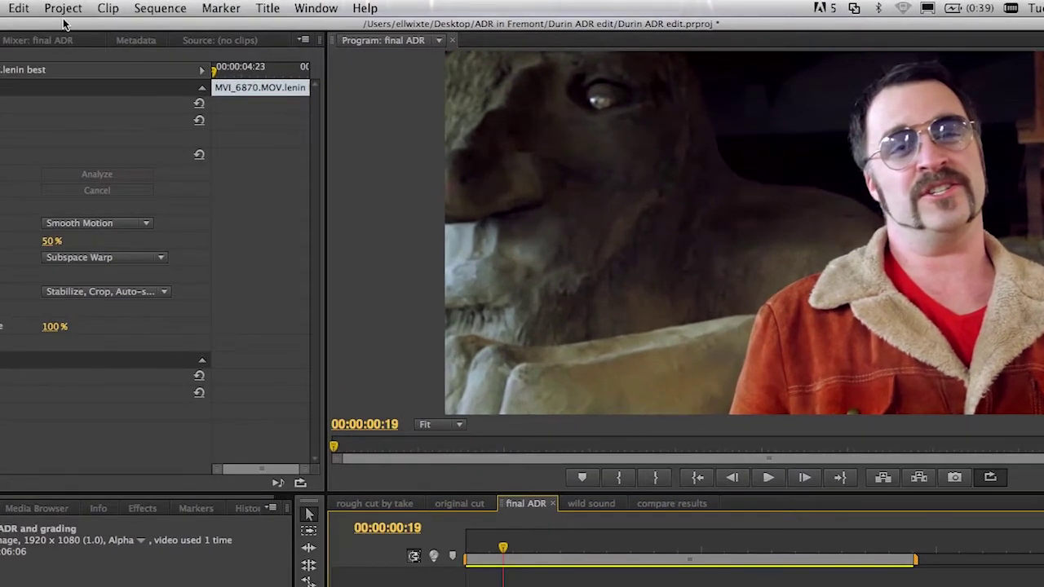
left_click(22, 8)
mouse_move(112, 323)
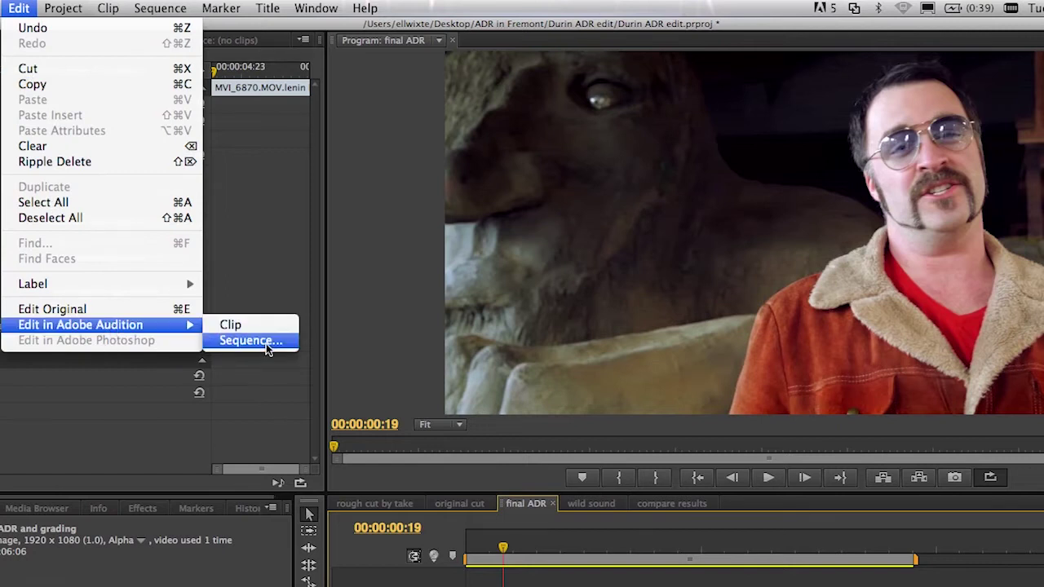
left_click(264, 345)
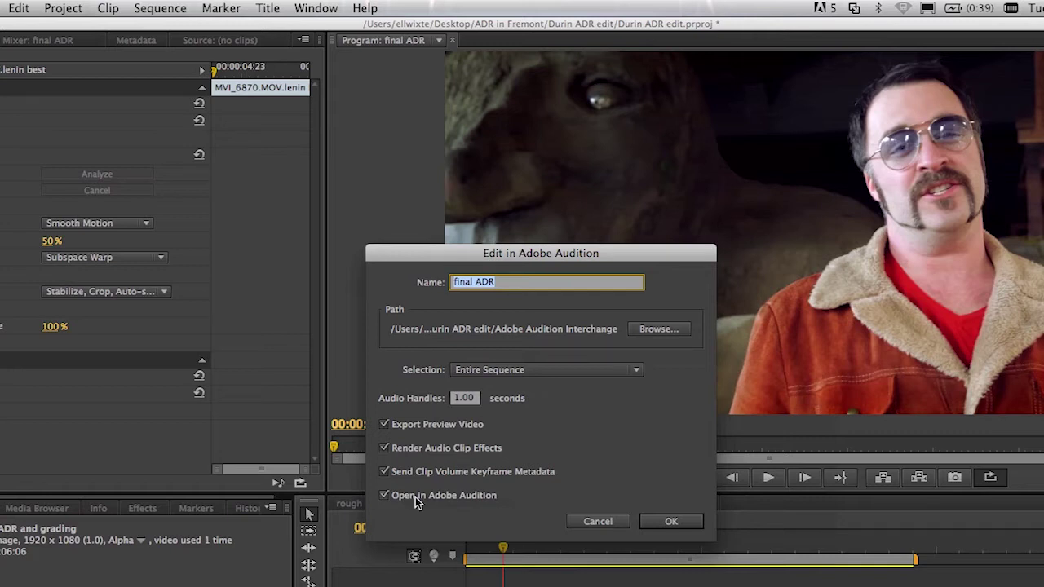
left_click(612, 523)
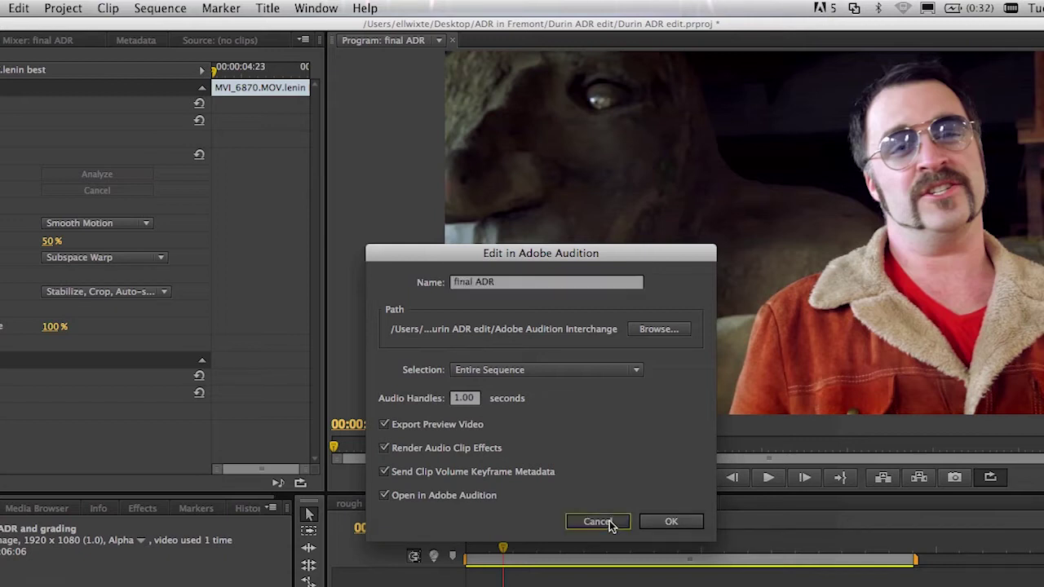
key("super+Tab")
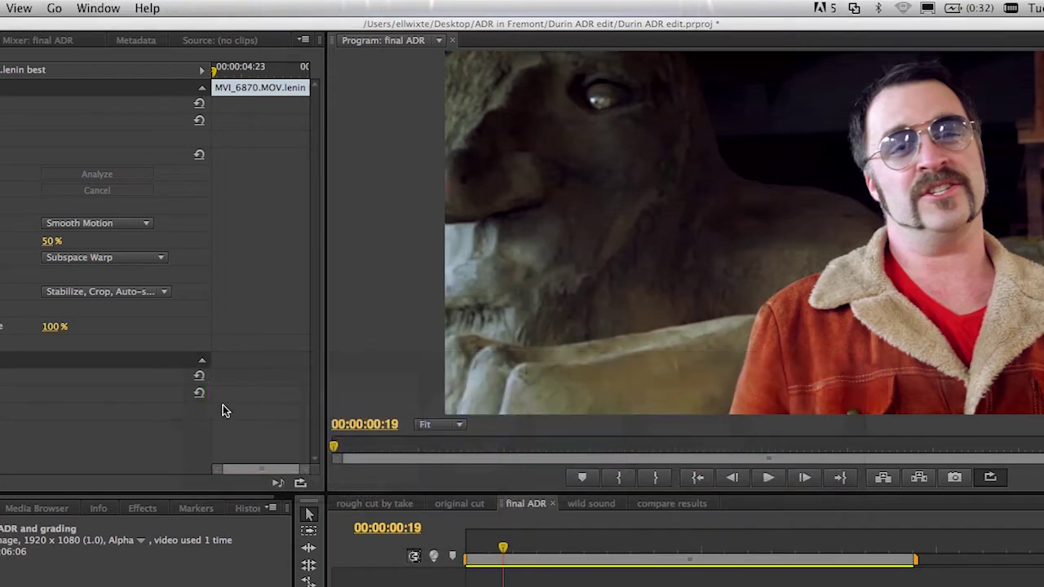
- Match Clip Volume on both Audio 1 dialogue clips in Audition so they sit at -24.7 LUFS
key("super+Tab")
key("super+Tab")
key("super+Tab")
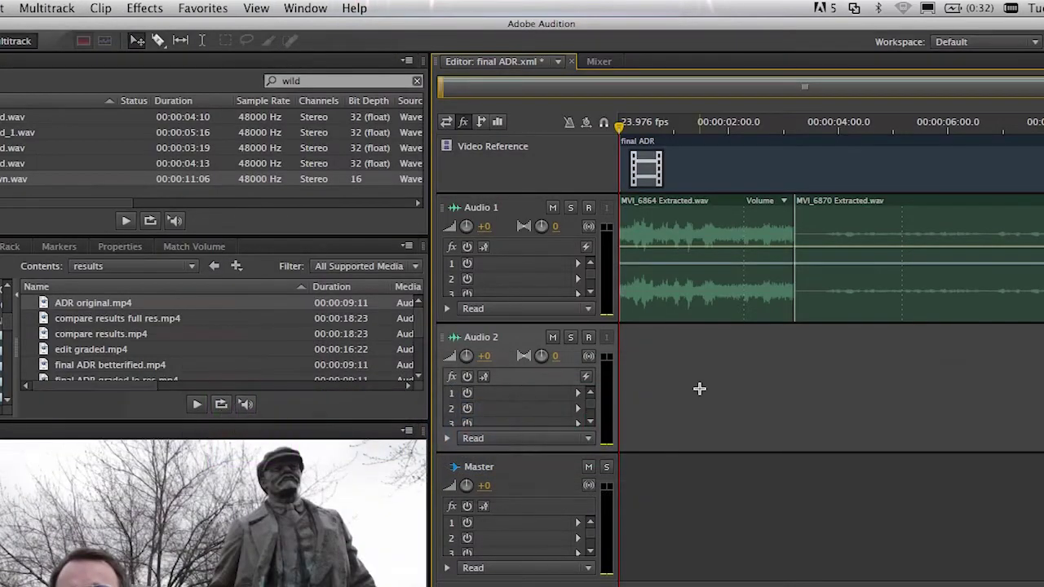
left_click_drag(889, 381, 761, 283)
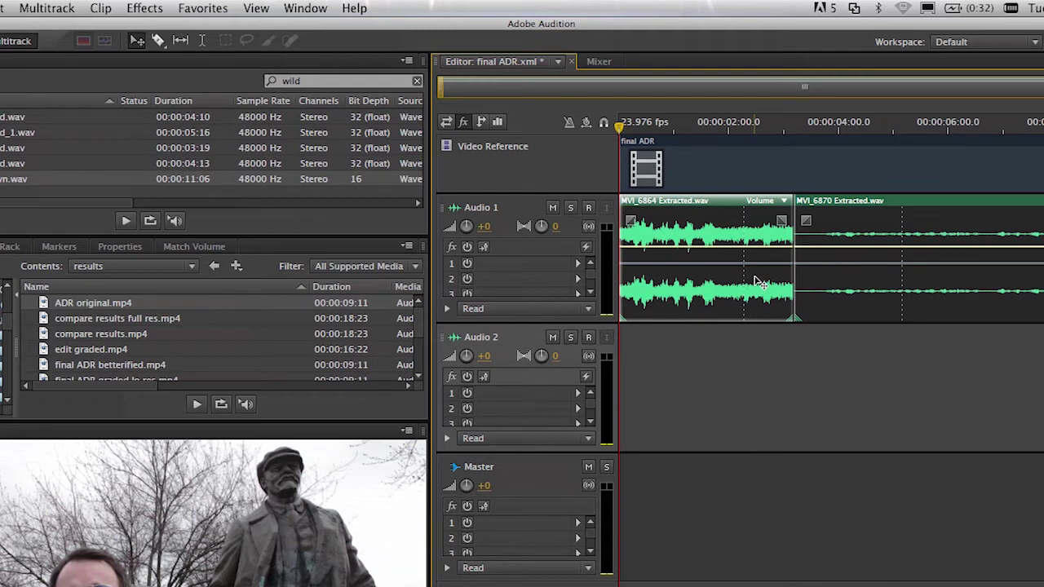
left_click(186, 248)
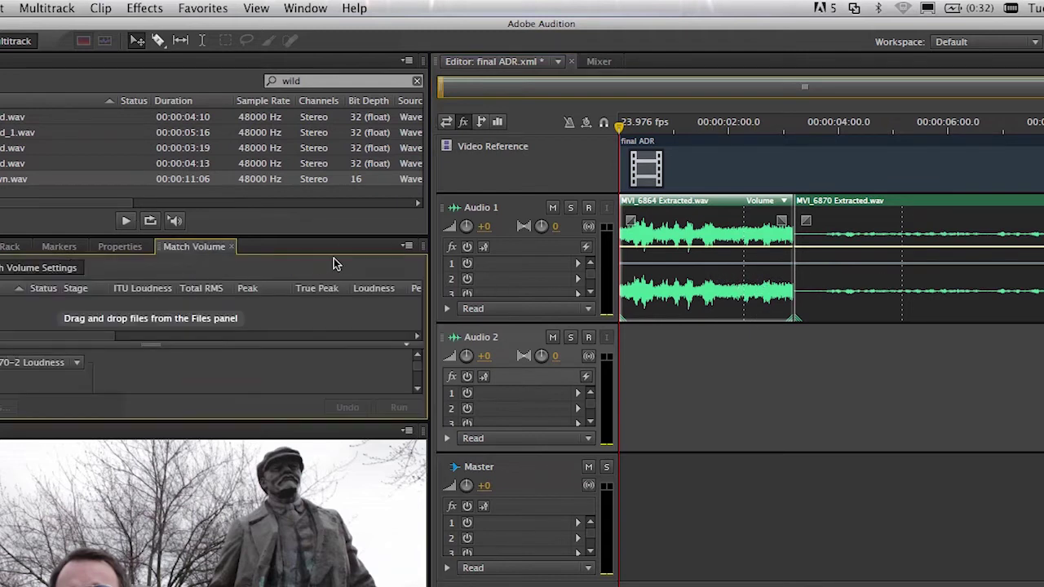
left_click(103, 9)
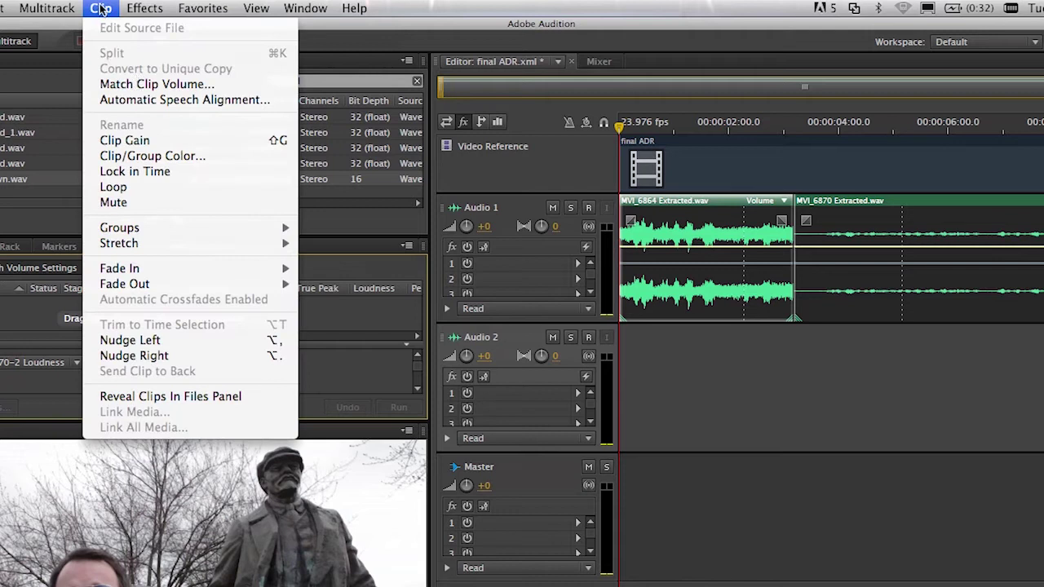
left_click(157, 85)
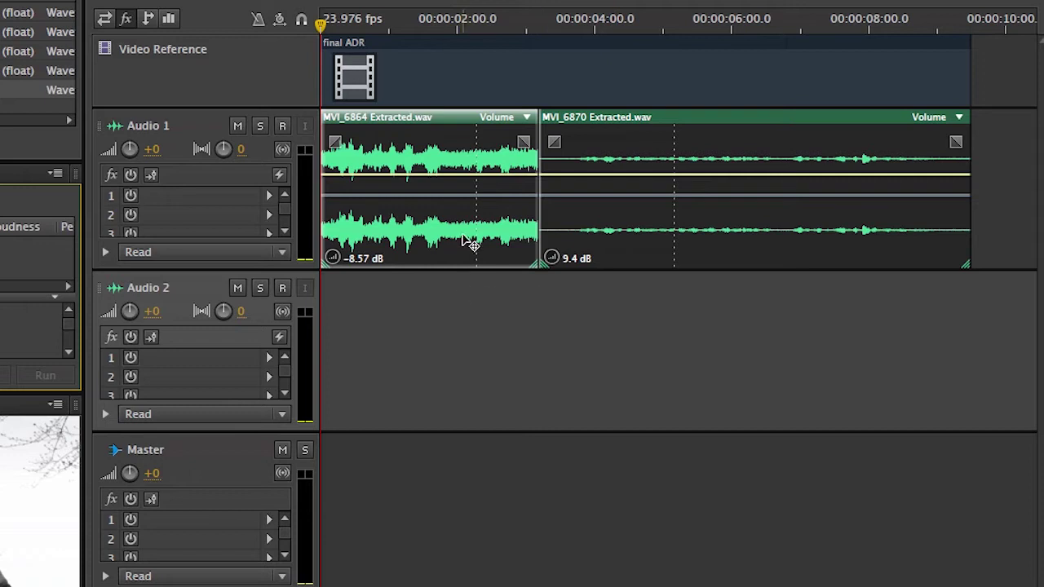
- Play back the matched clips, then browse to ADR in Fremont and expand ADR session recordings' four Read takes
key("space")
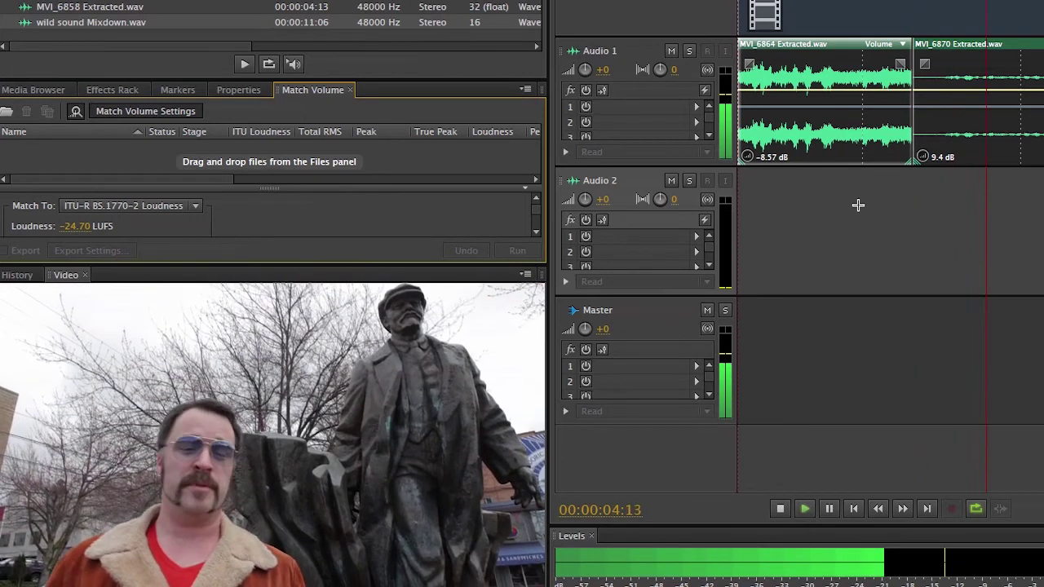
key("space")
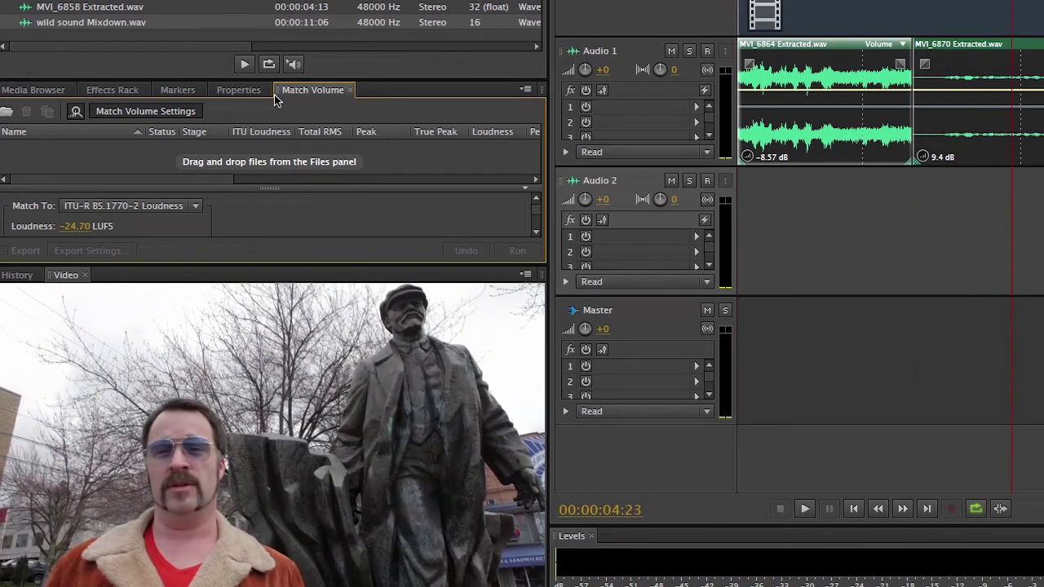
left_click(57, 91)
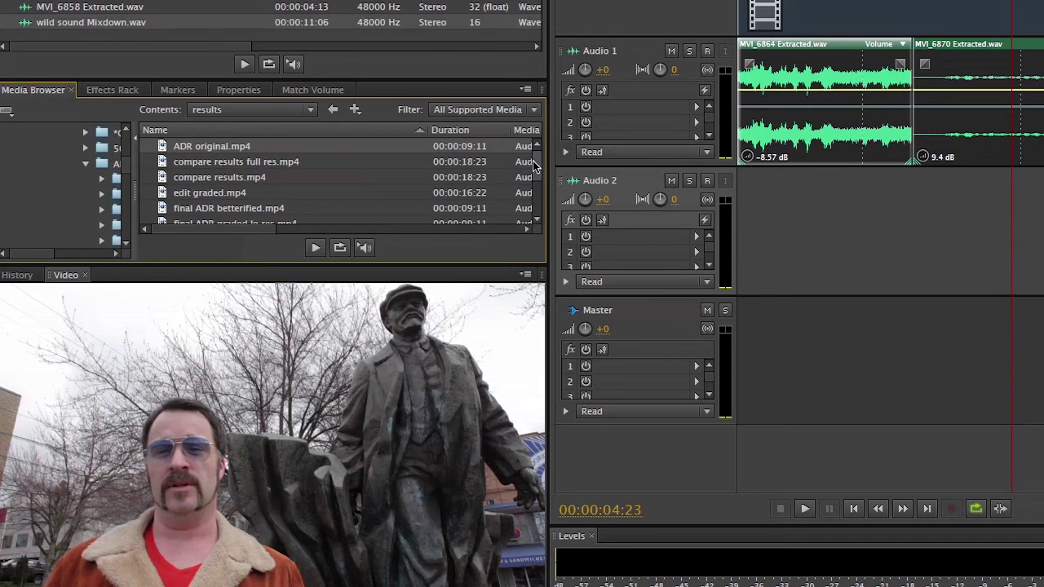
left_click_drag(534, 166, 538, 100)
scroll(98, 171, "up", 5)
scroll(98, 172, "left", 3)
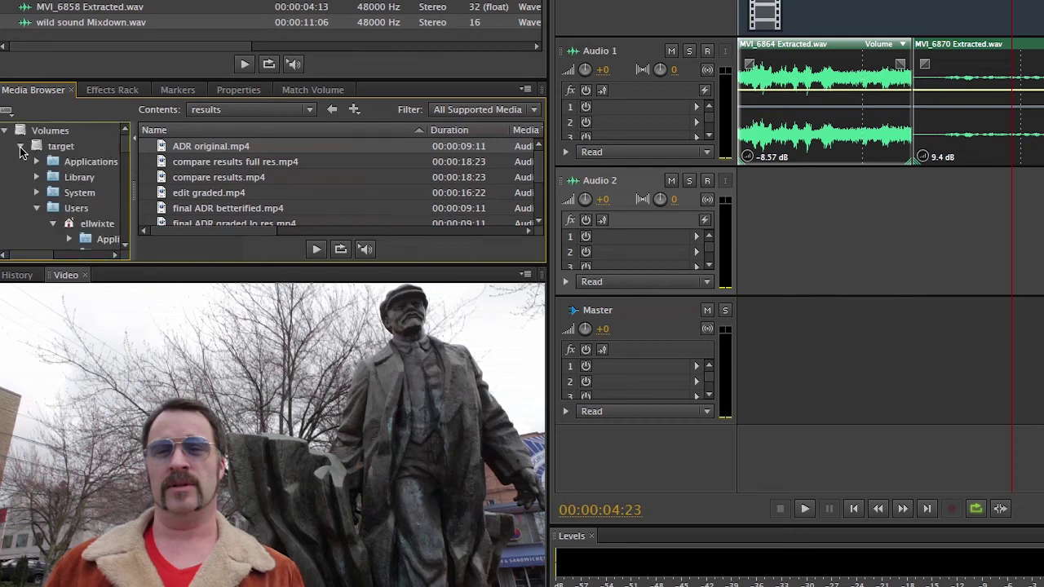
left_click(17, 147)
left_click(37, 180)
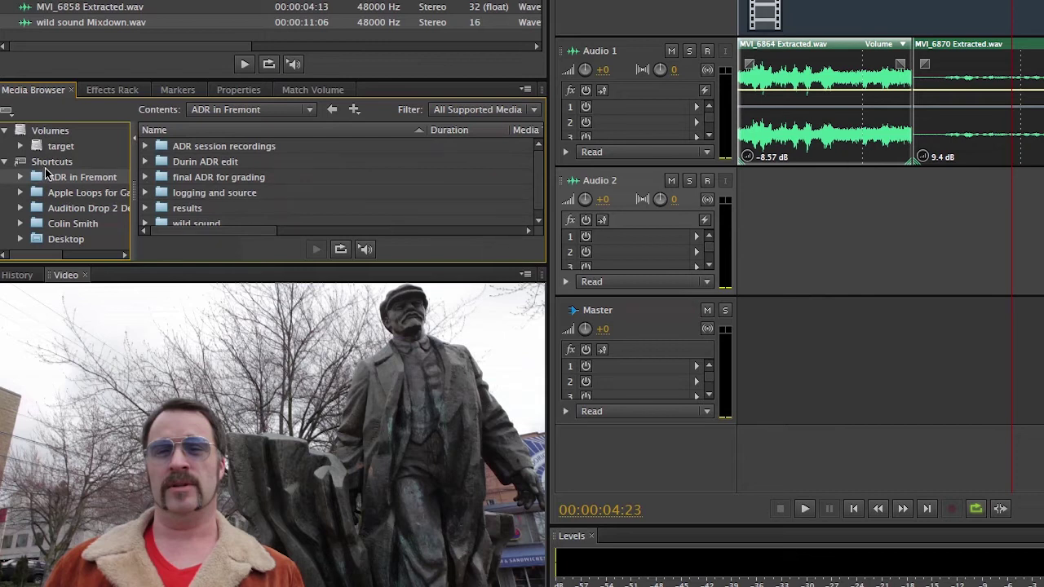
left_click(144, 148)
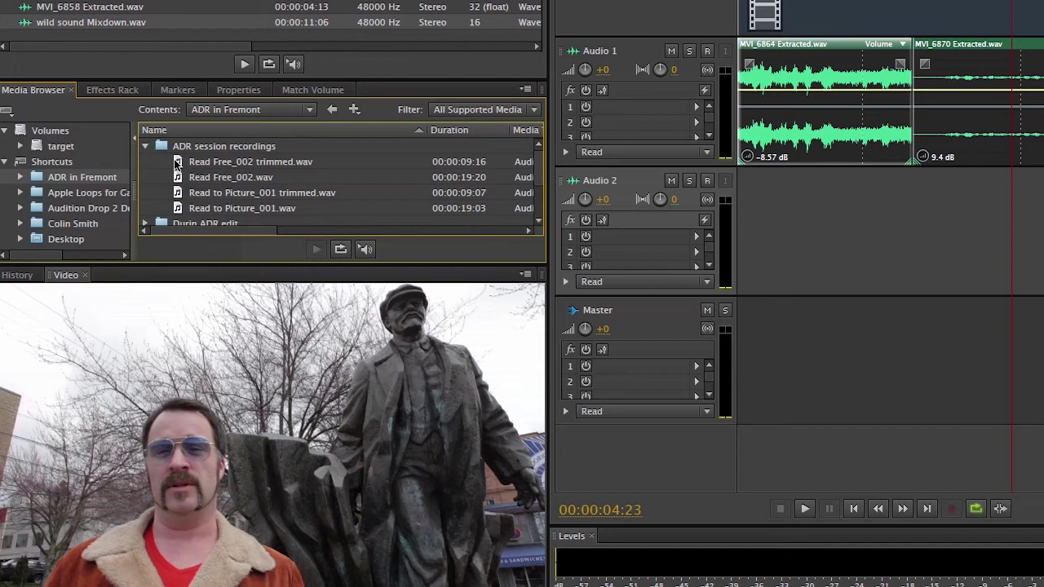
left_click_drag(177, 163, 761, 243)
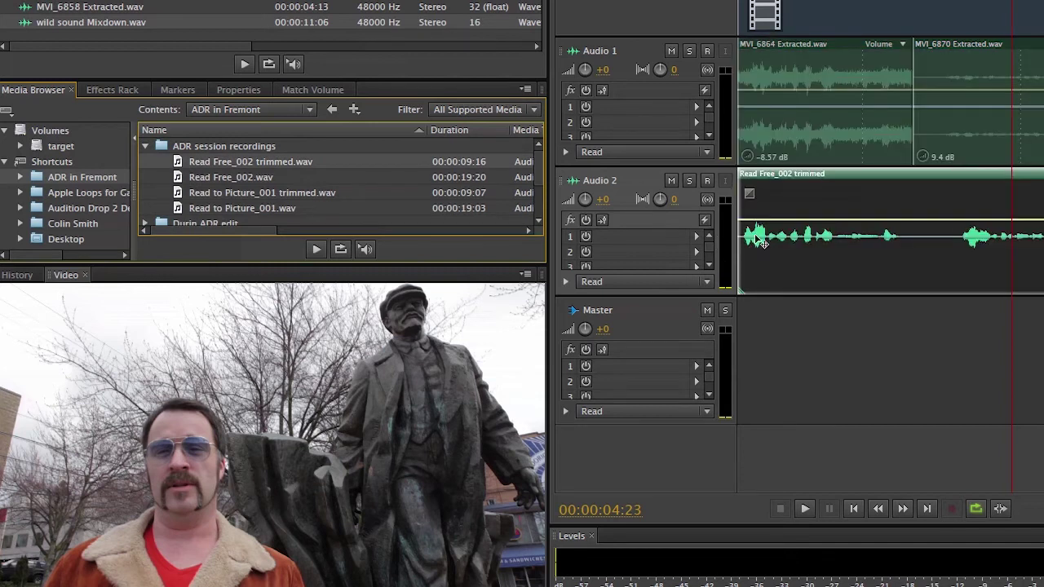
left_click(689, 181)
key("Home")
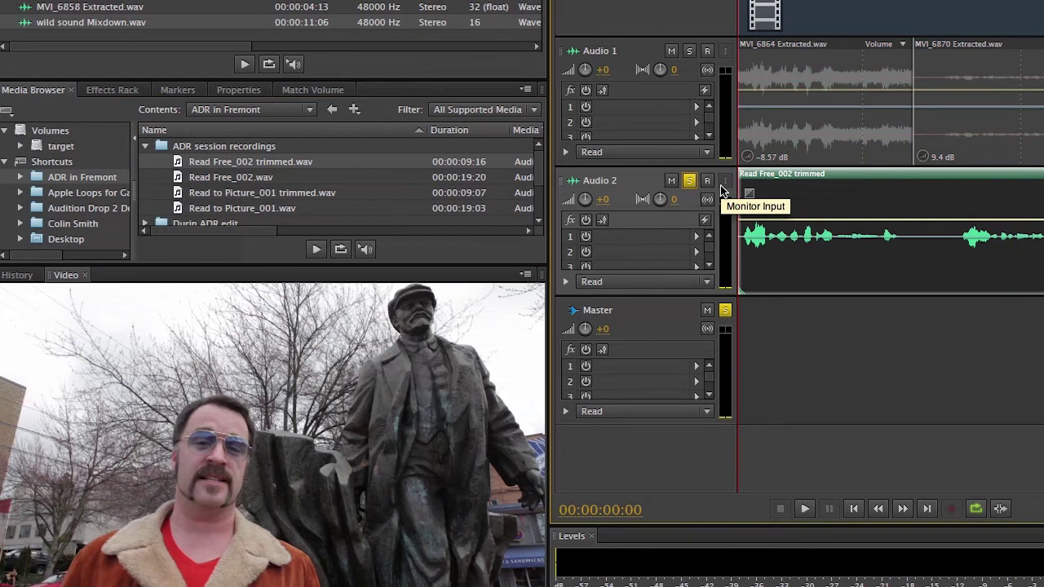
key("space")
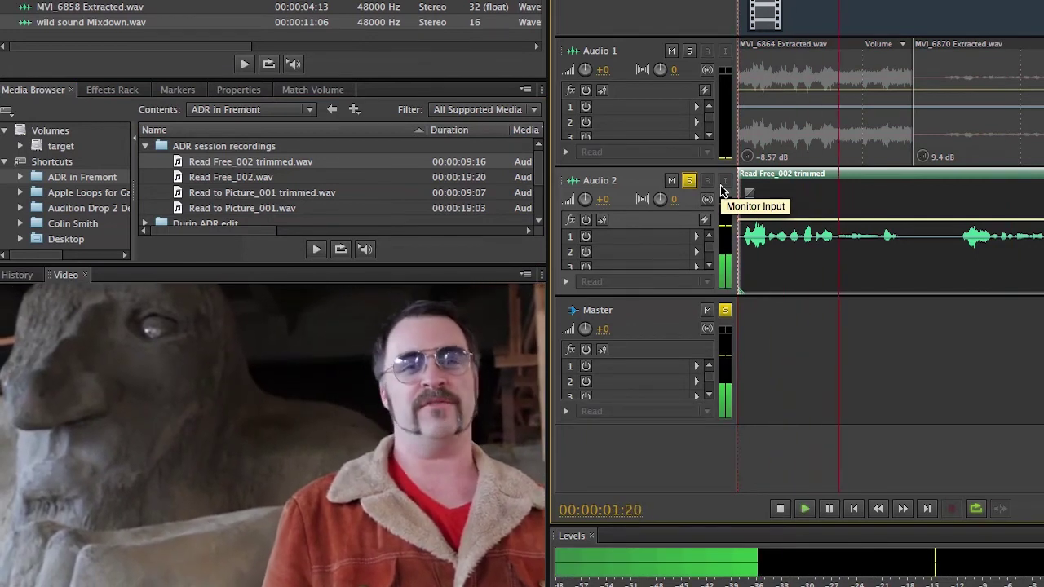
key("space")
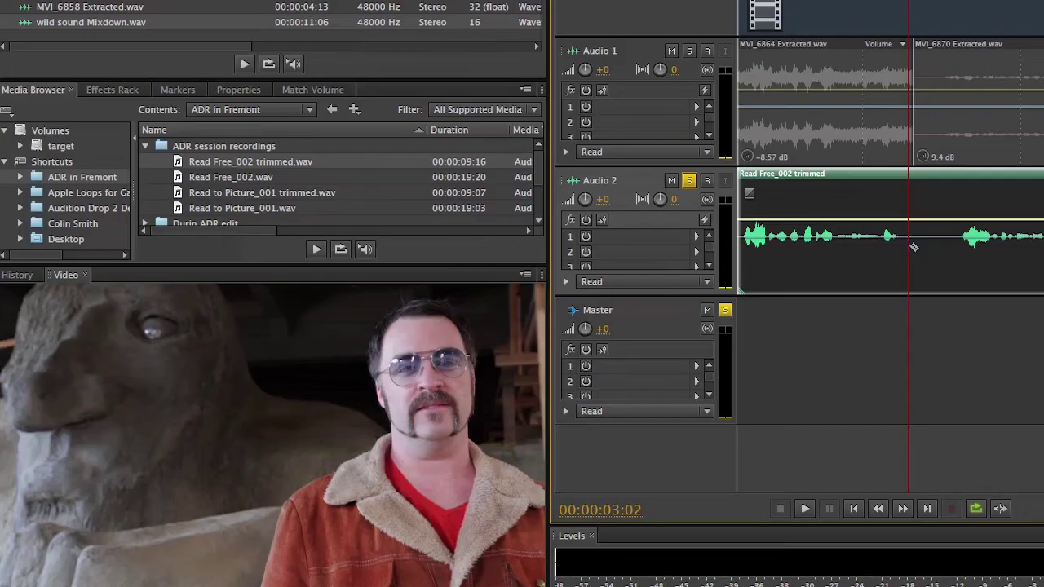
- Split the ADR clip, nudge its second take earlier, and Balanced-align the first take to MVI_6864 Extracted
left_click(912, 247)
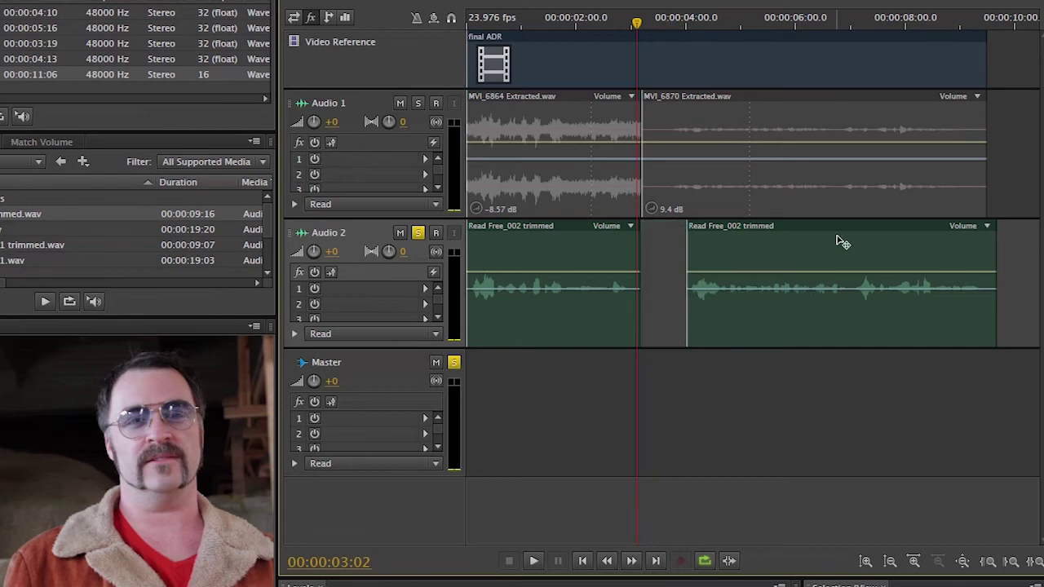
left_click_drag(847, 229, 815, 231)
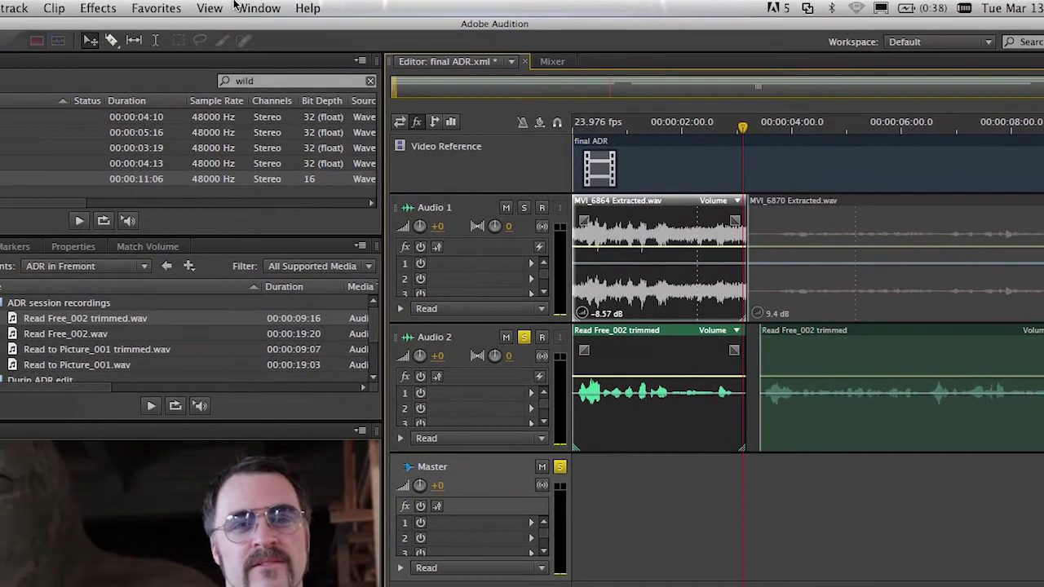
left_click(54, 8)
left_click(77, 99)
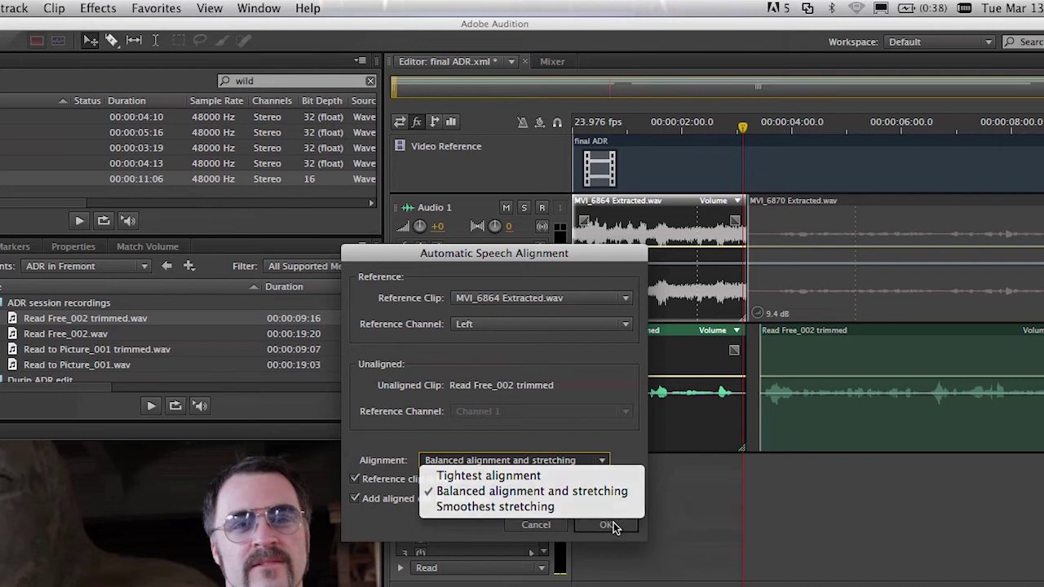
left_click(613, 526)
left_click(613, 526)
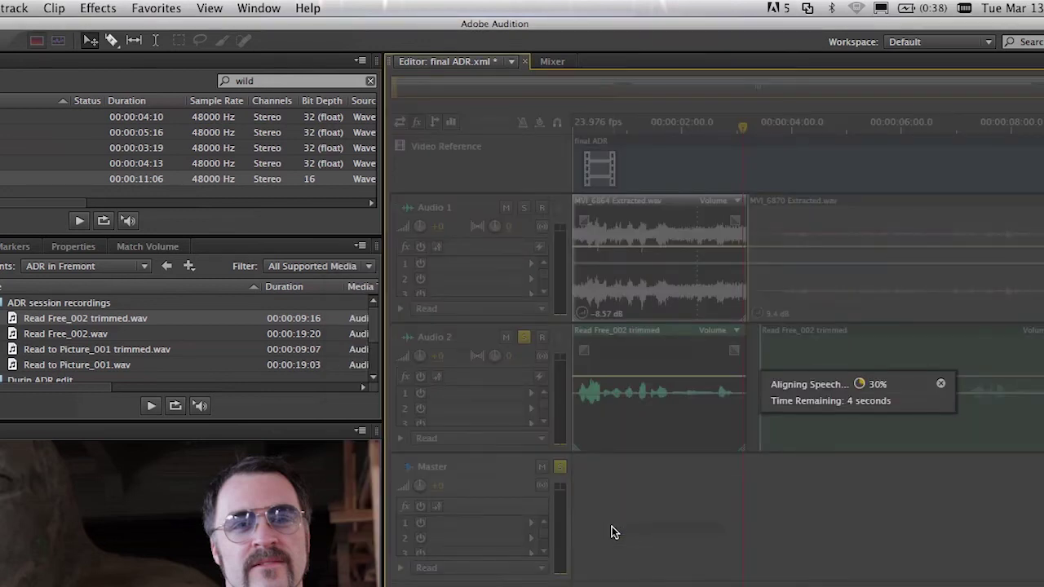
left_click_drag(833, 508, 836, 302)
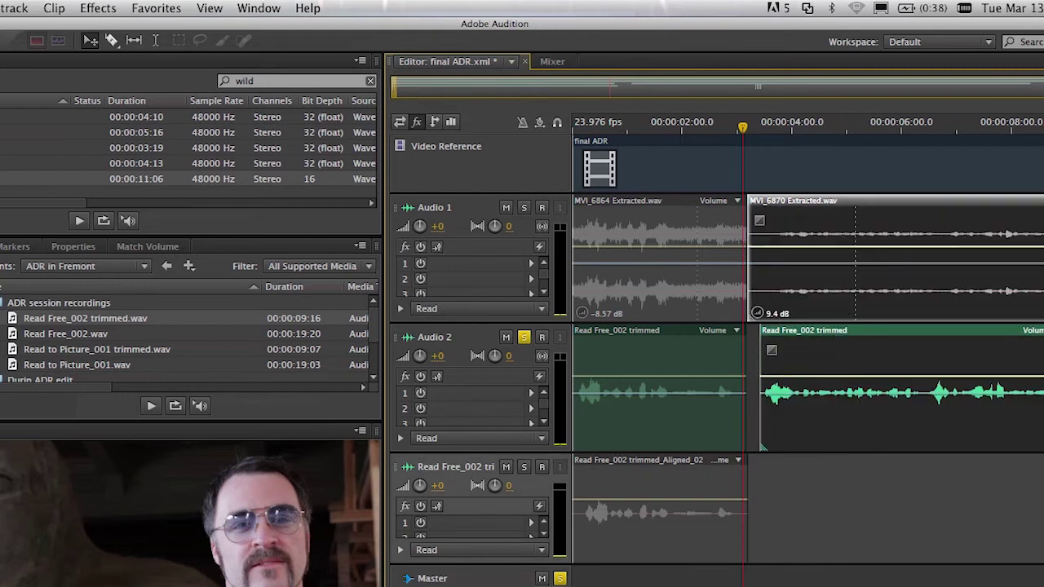
left_click(54, 8)
- Align the second ADR take to MVI_6870 Extracted.wav, producing Read Free_002 trimmed_Aligned_03
left_click(139, 98)
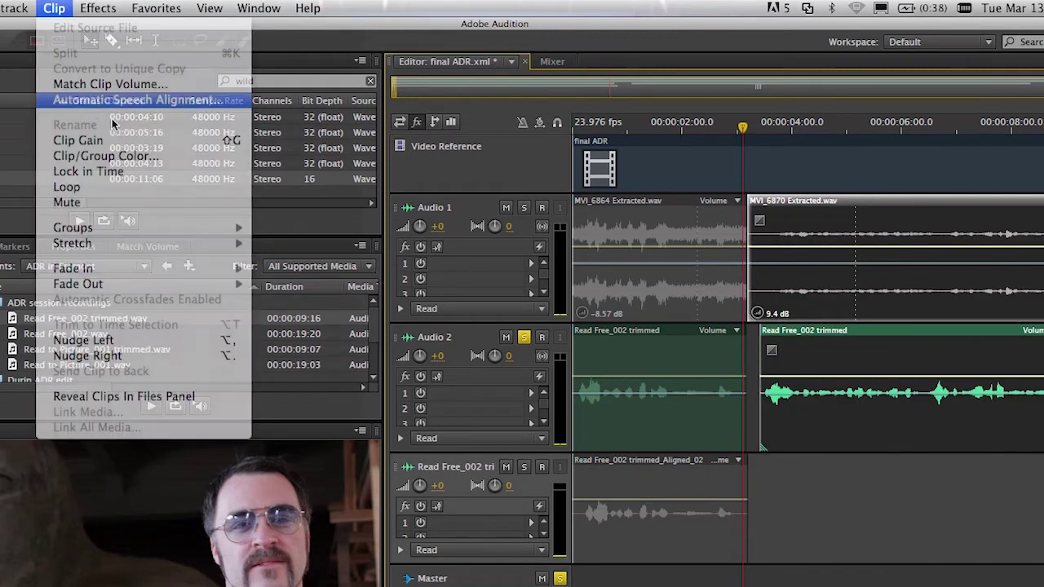
left_click(608, 525)
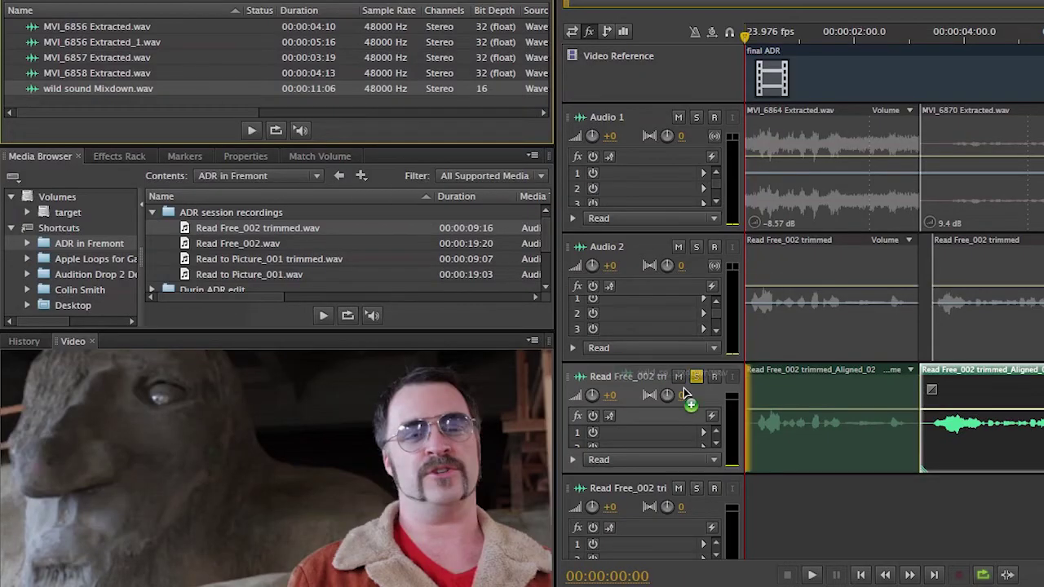
- Place wild sound Mixdown on the bottom track, trim it to end with the dialogue, lower it to -3.3 dB
left_click_drag(684, 388, 691, 515)
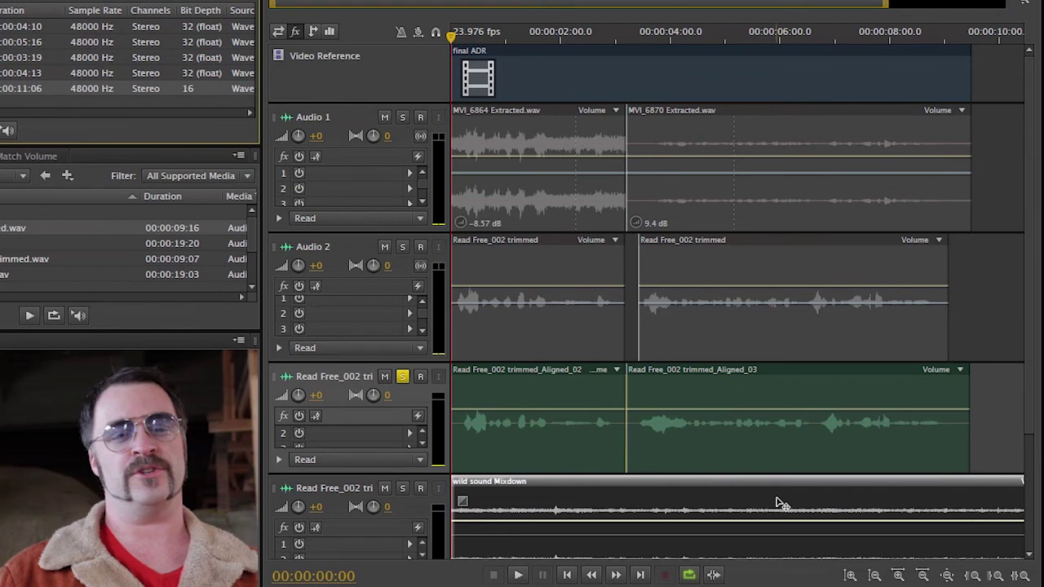
scroll(790, 499, "down", 1)
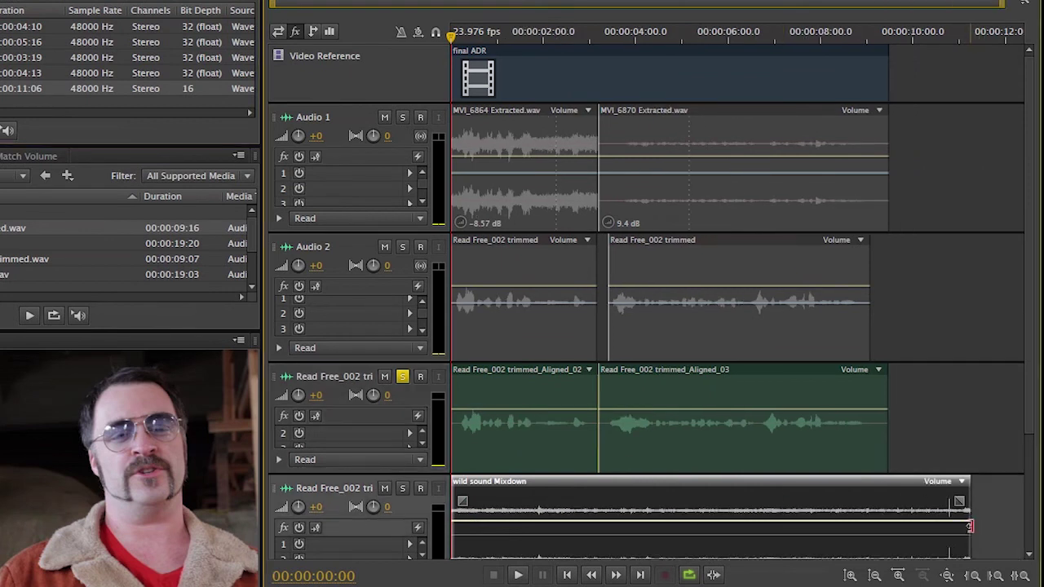
left_click_drag(970, 526, 890, 526)
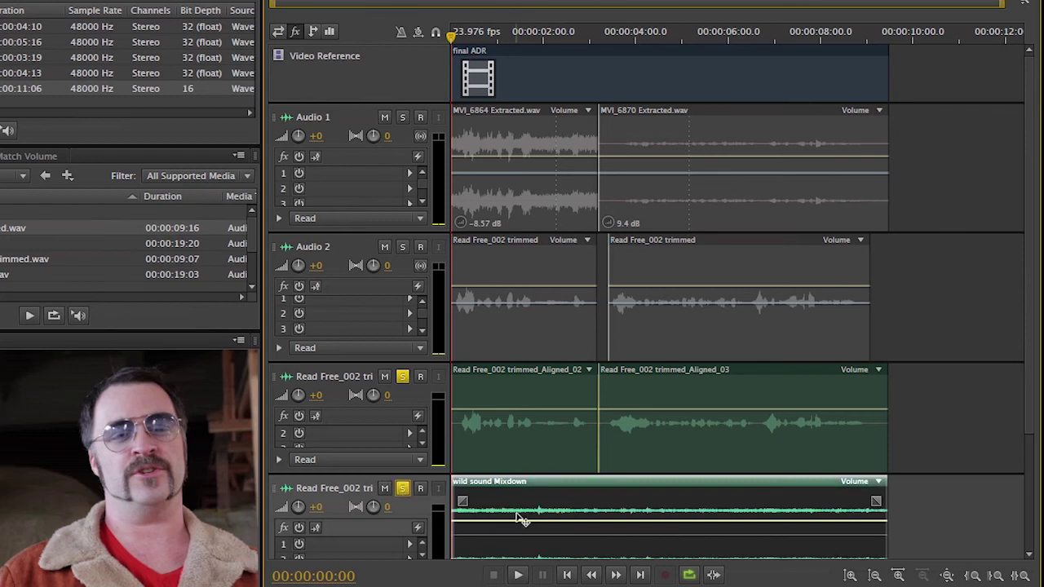
key("space")
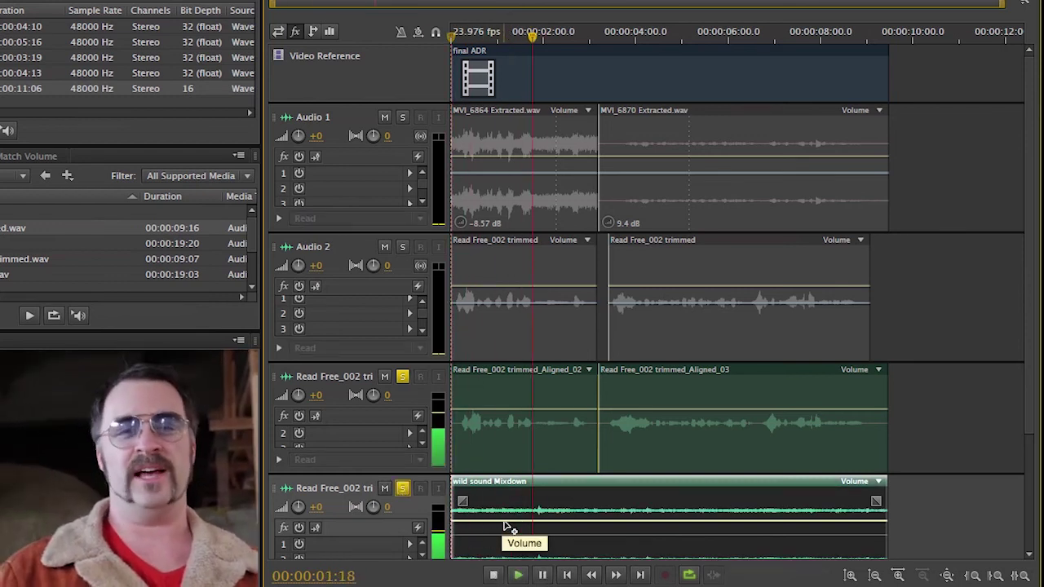
left_click_drag(504, 524, 504, 555)
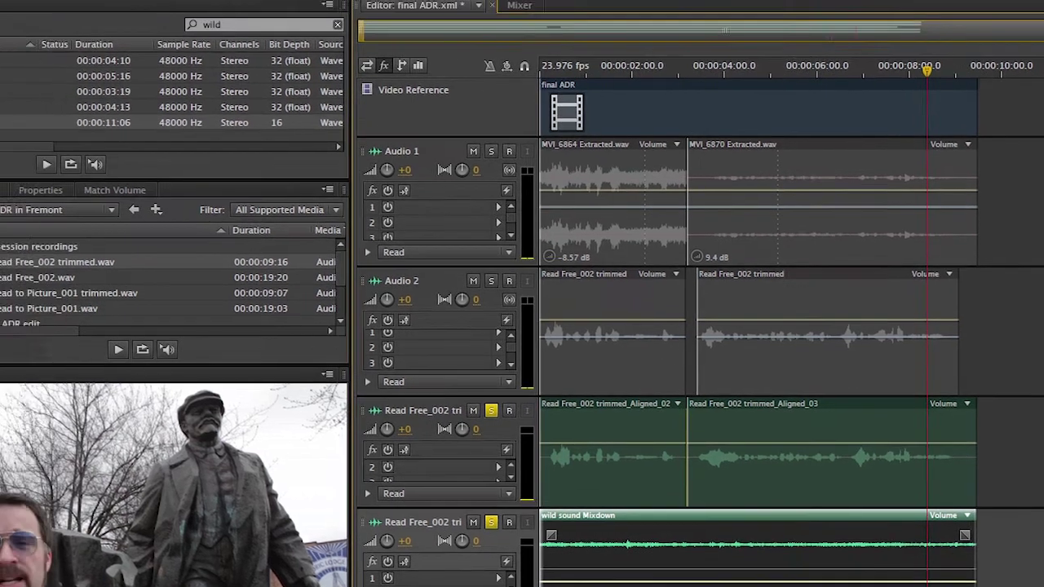
- Export the session to Premiere Pro as a stereo mixdown file, set to open in Premiere Pro
left_click(114, 8)
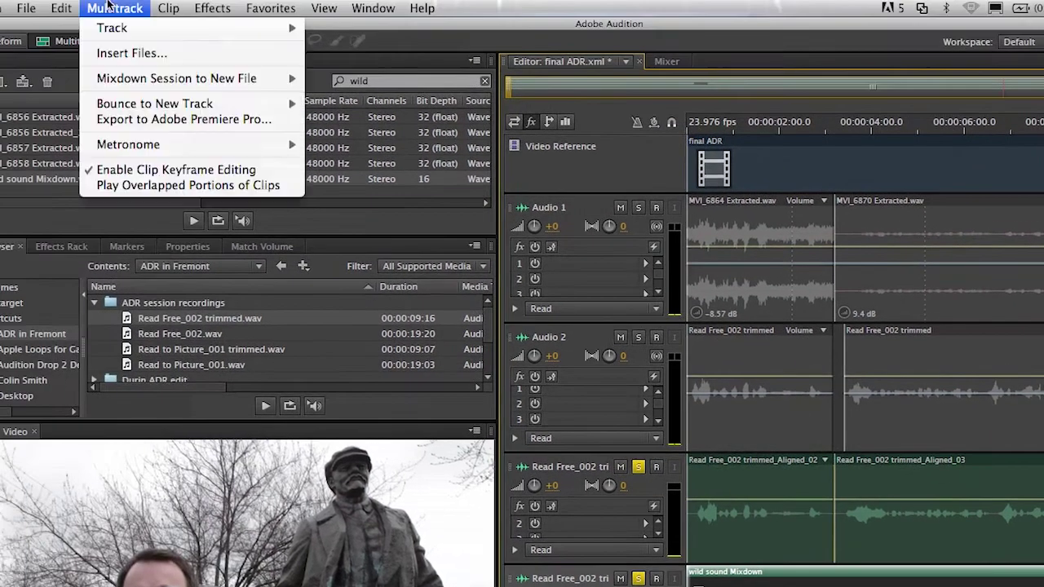
left_click(122, 119)
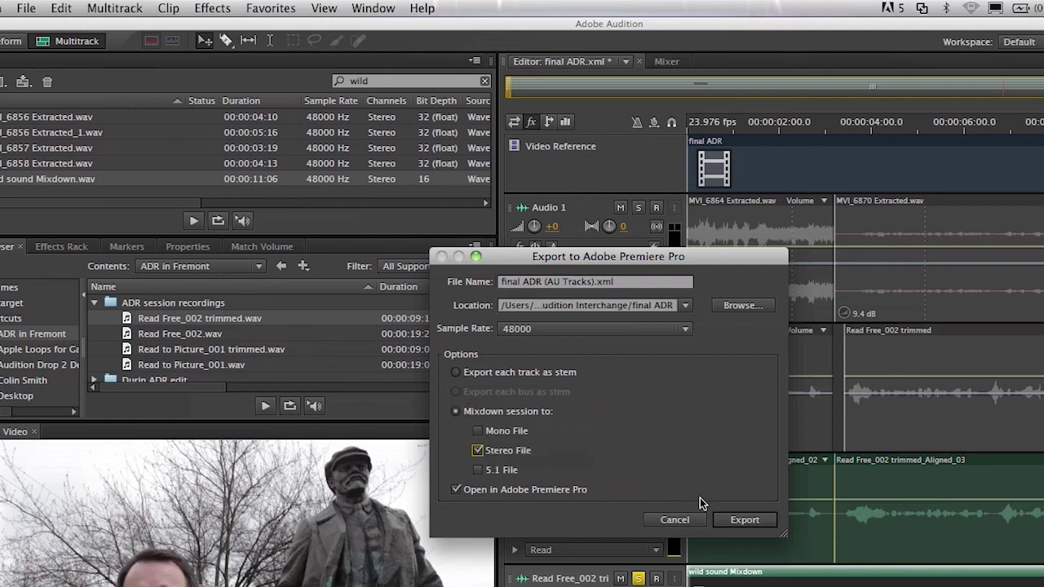
left_click(764, 524)
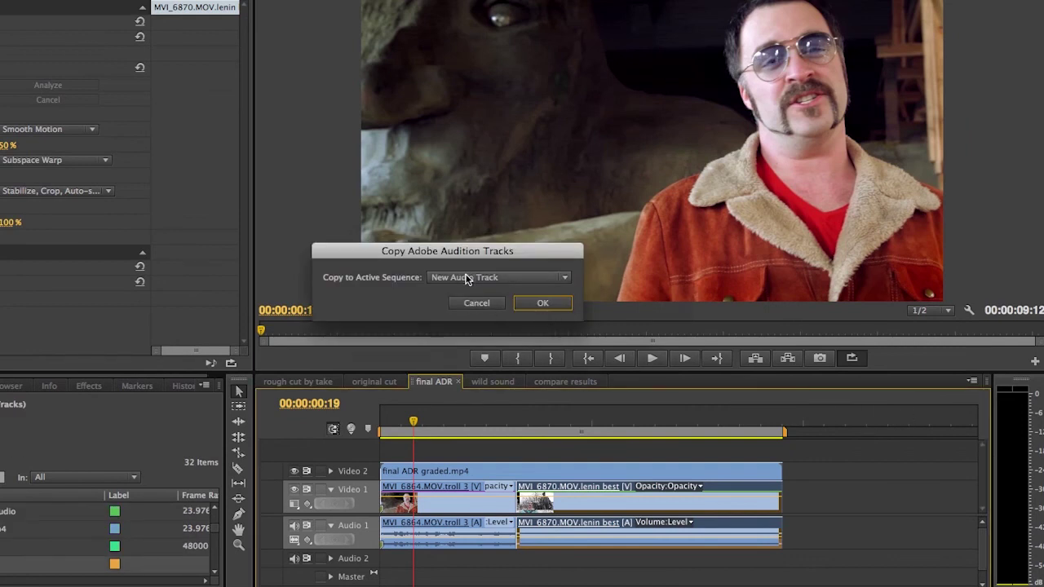
- Copy the final ADR_Stereo mix onto Audio 2 of the active sequence and play from the start
left_click(468, 279)
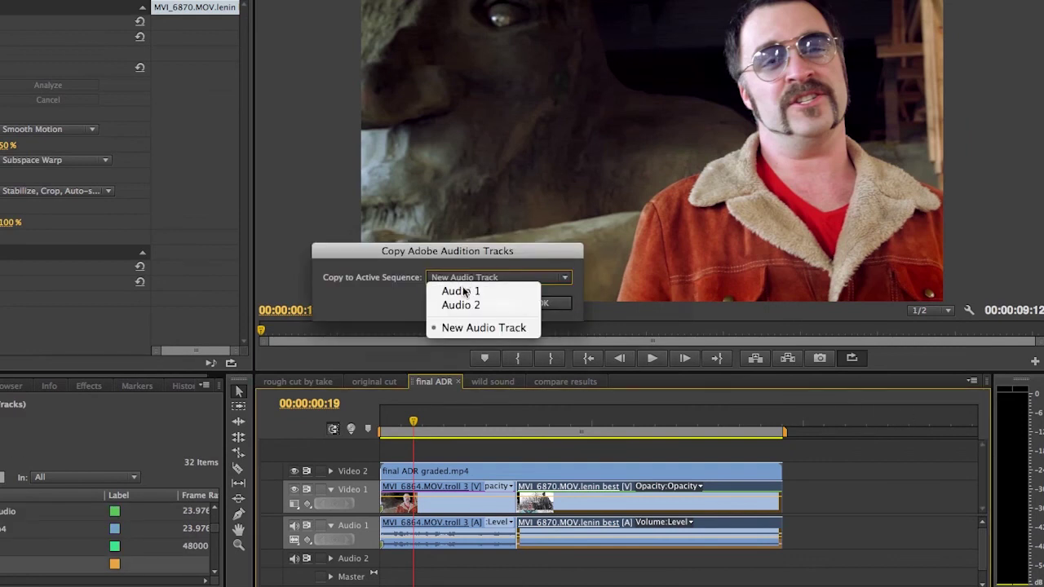
left_click(461, 305)
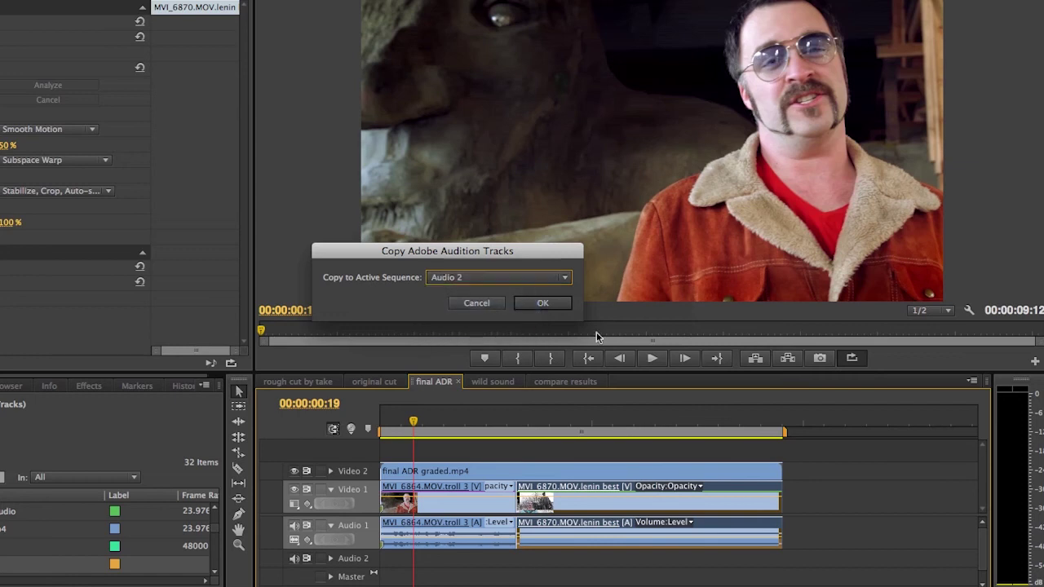
left_click(542, 304)
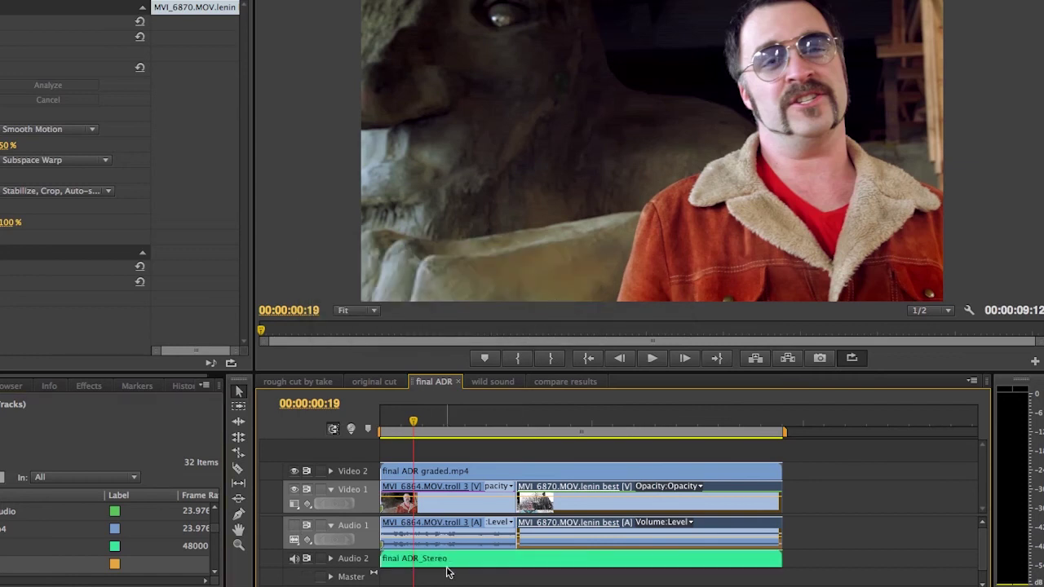
key("Home")
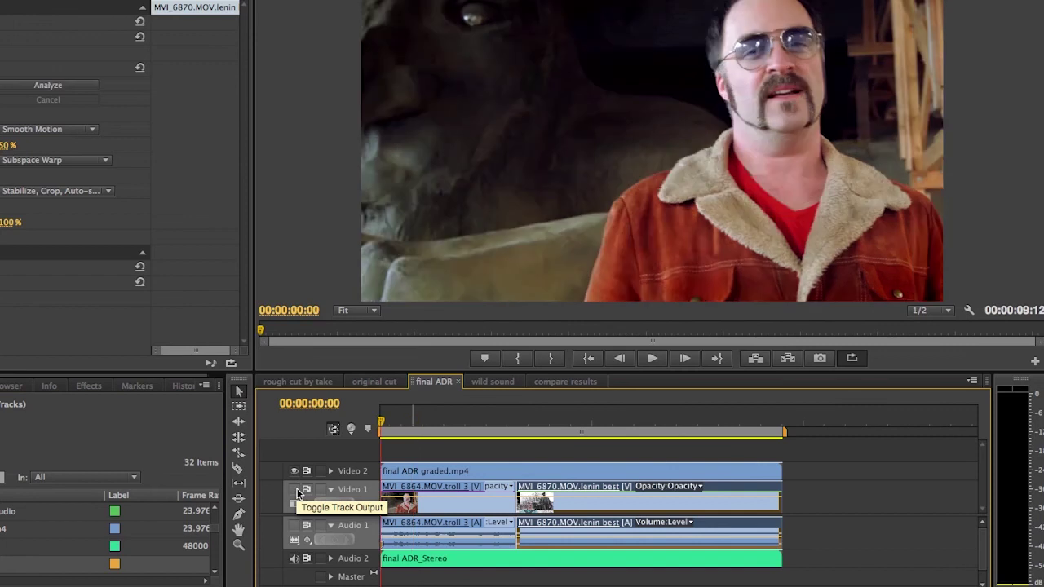
key("space")
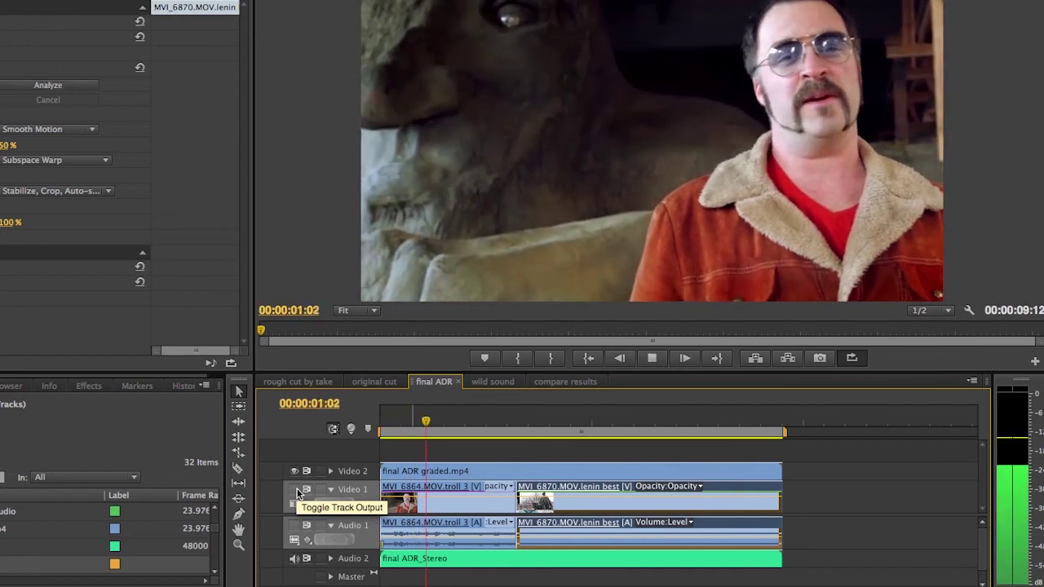